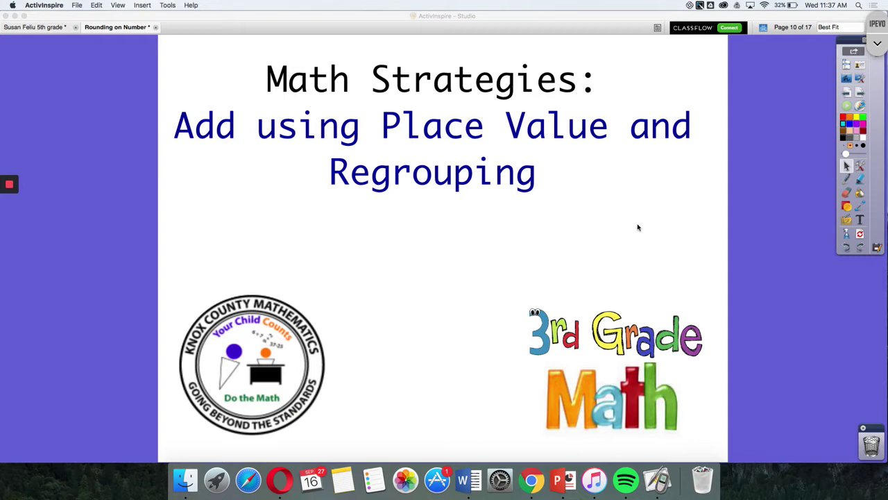
Step: Advance from flipchart page 10 to page 11, the trading-cards word problem
left_click(860, 92)
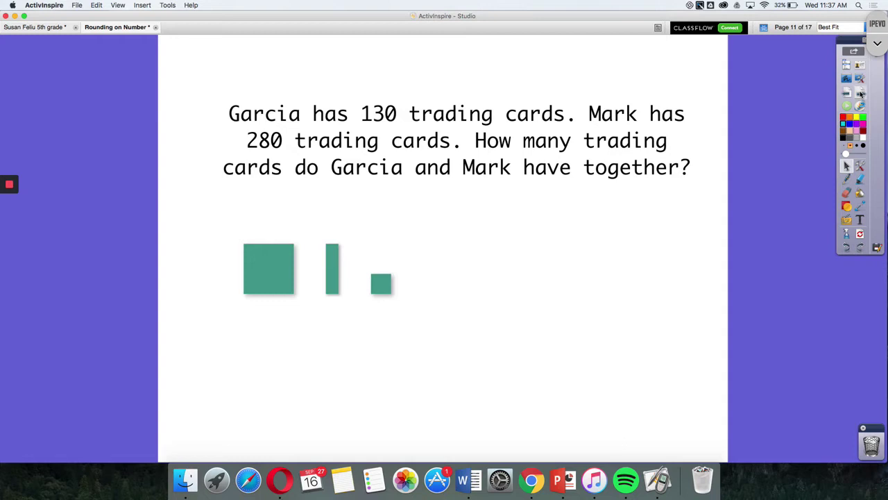
Step: Underline 130 and 280 with the Pen, then open Base 10 Blocks from the green link
left_click(847, 179)
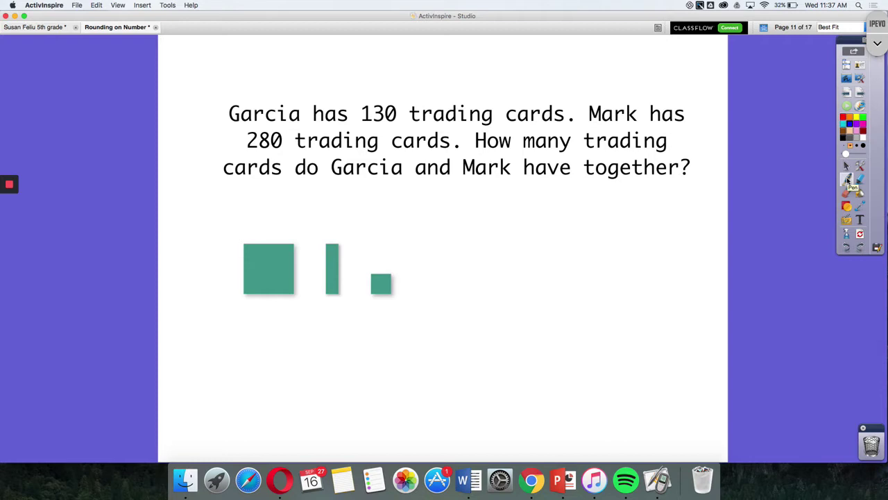
left_click_drag(363, 129, 398, 126)
left_click_drag(249, 154, 282, 152)
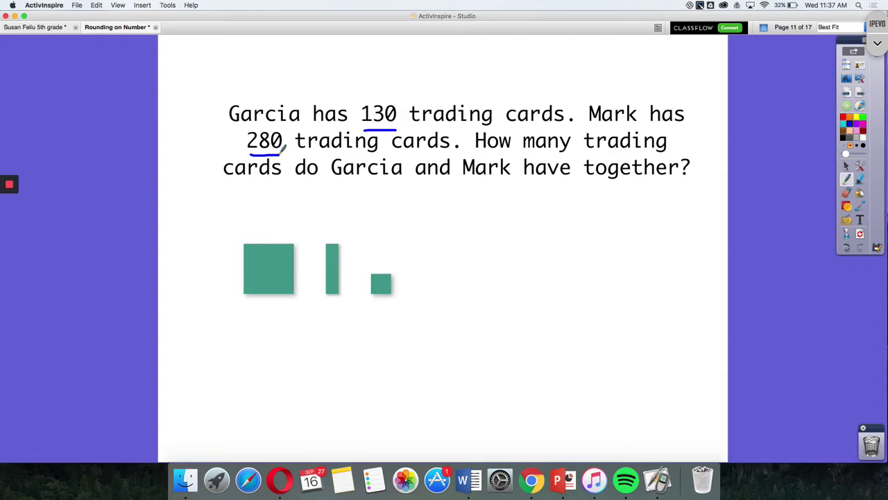
left_click(846, 166)
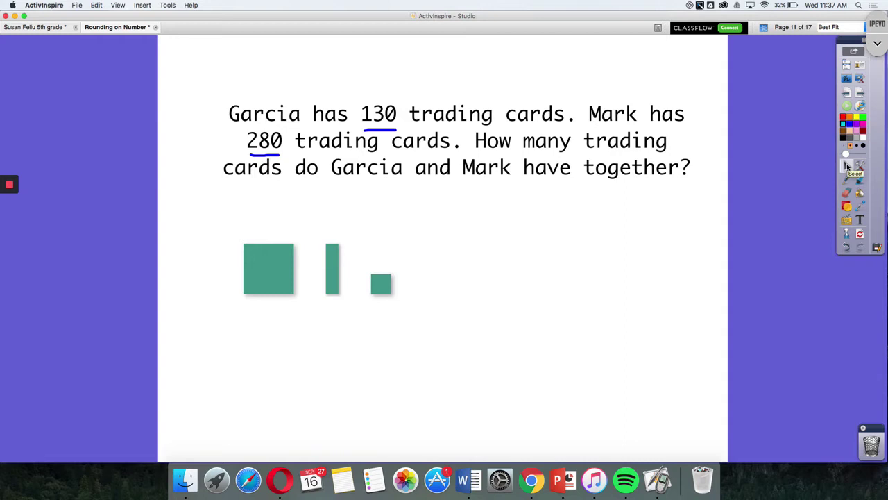
left_click(301, 271)
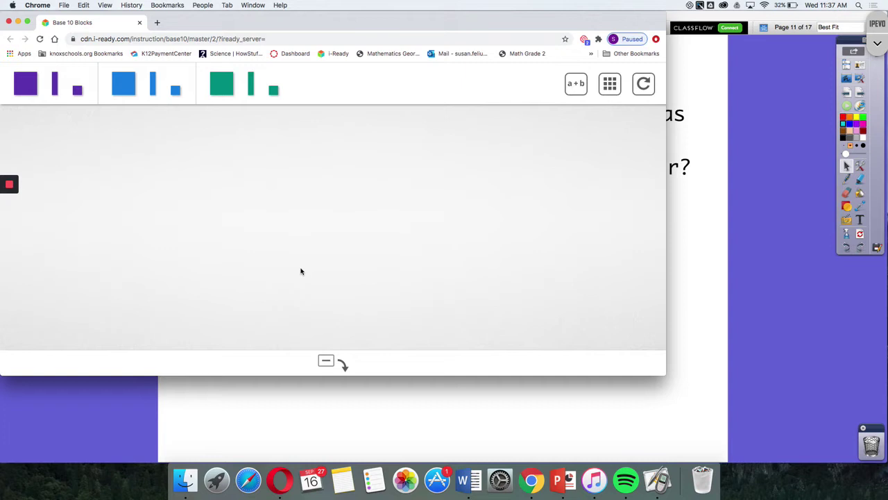
Step: Model 130 with one purple hundred flat and three purple tens rods
left_click_drag(25, 83, 70, 247)
left_click_drag(54, 83, 130, 247)
left_click_drag(55, 84, 150, 252)
left_click_drag(55, 83, 166, 251)
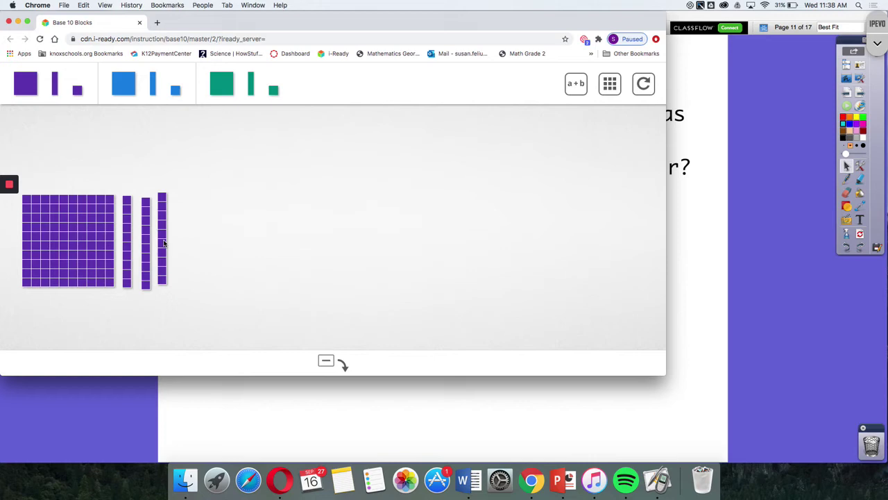
Step: Model 280 with two blue hundred flats and eight blue tens rods
left_click_drag(124, 84, 234, 250)
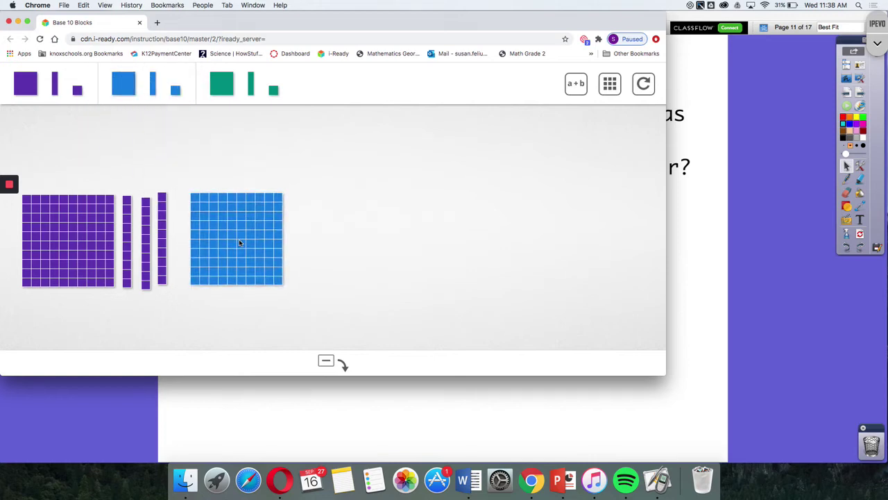
left_click_drag(124, 84, 328, 237)
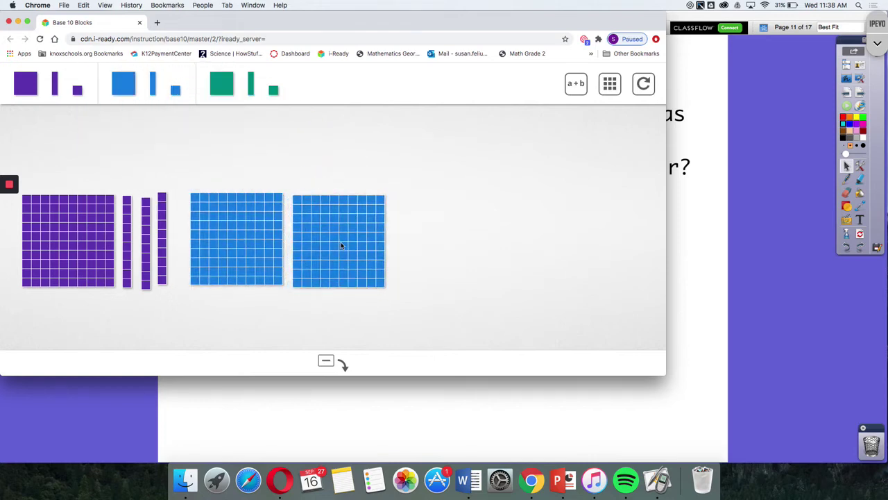
left_click_drag(153, 83, 412, 246)
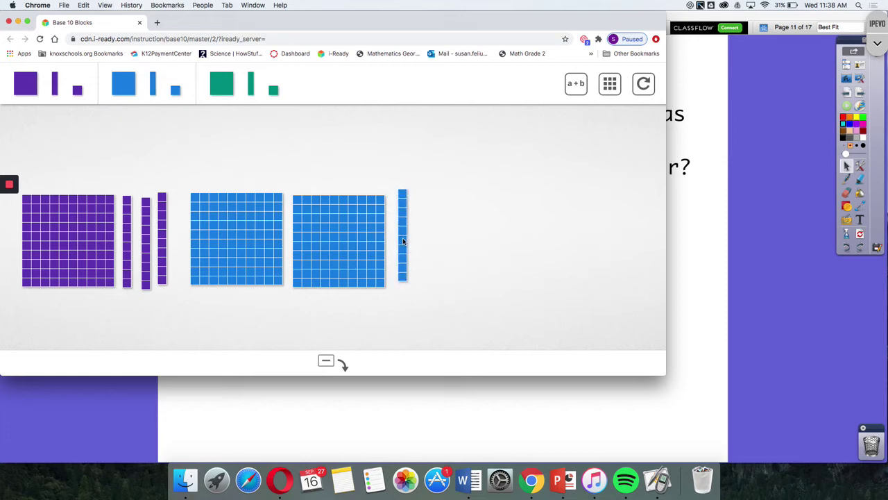
left_click_drag(152, 83, 433, 234)
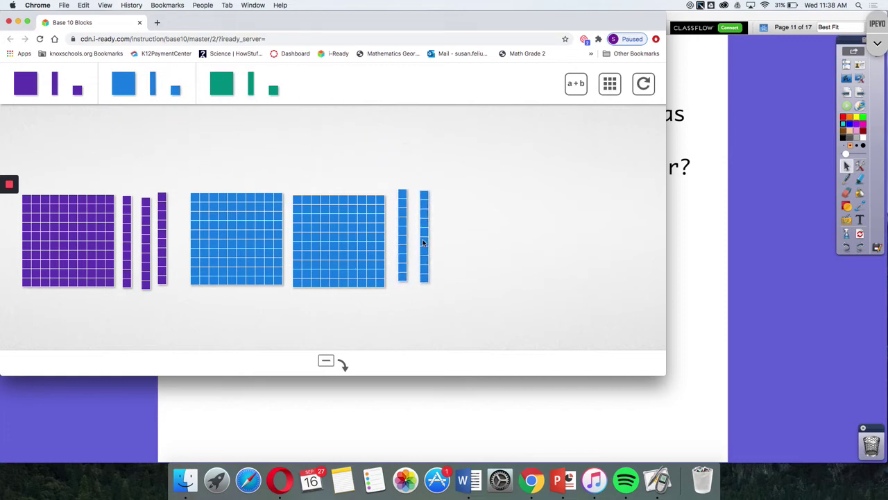
left_click_drag(152, 83, 458, 229)
left_click_drag(152, 84, 461, 237)
left_click_drag(152, 83, 479, 239)
left_click_drag(152, 83, 501, 242)
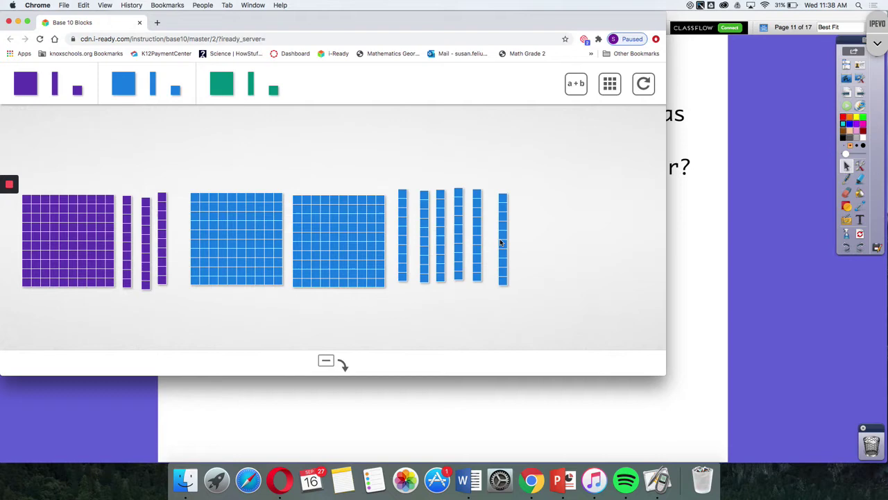
left_click_drag(152, 83, 527, 244)
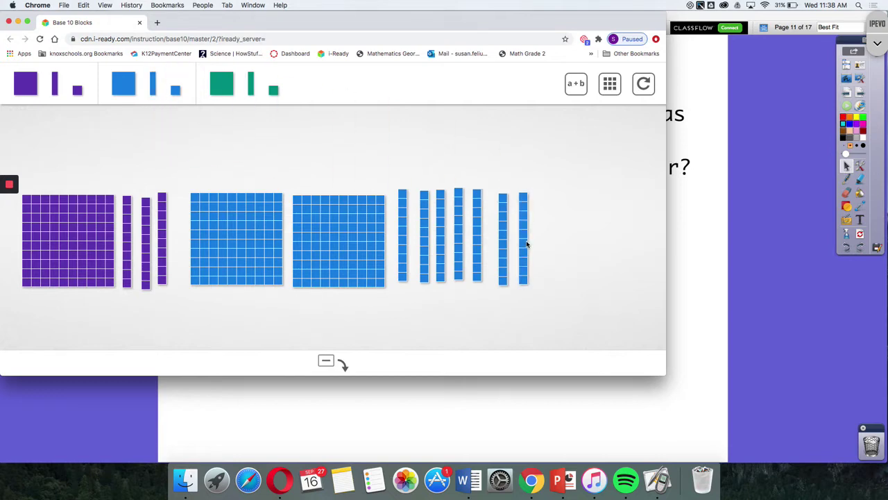
left_click_drag(153, 83, 544, 248)
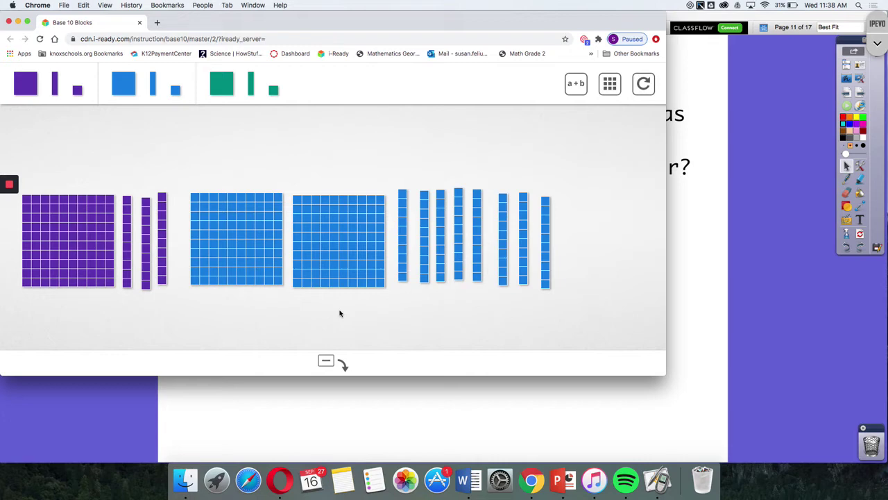
Step: Sort the blocks with Clean Up, select the tens rods, and set one blue rod apart
left_click(609, 84)
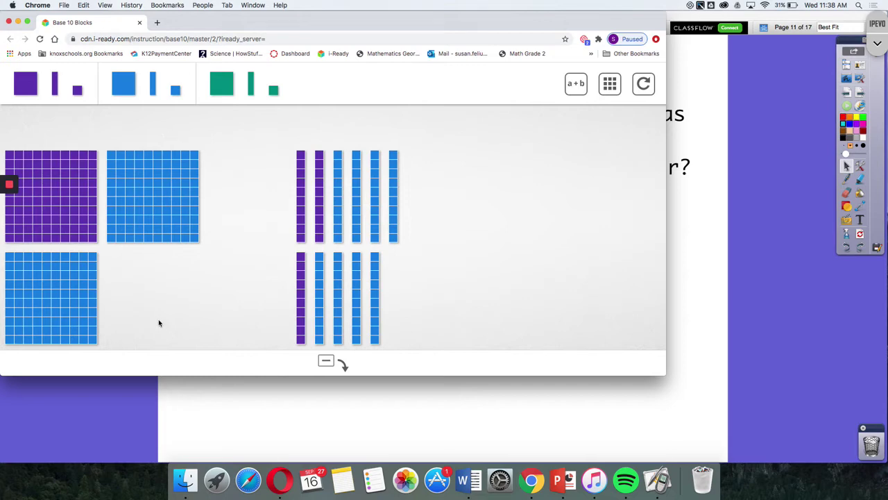
left_click(299, 222)
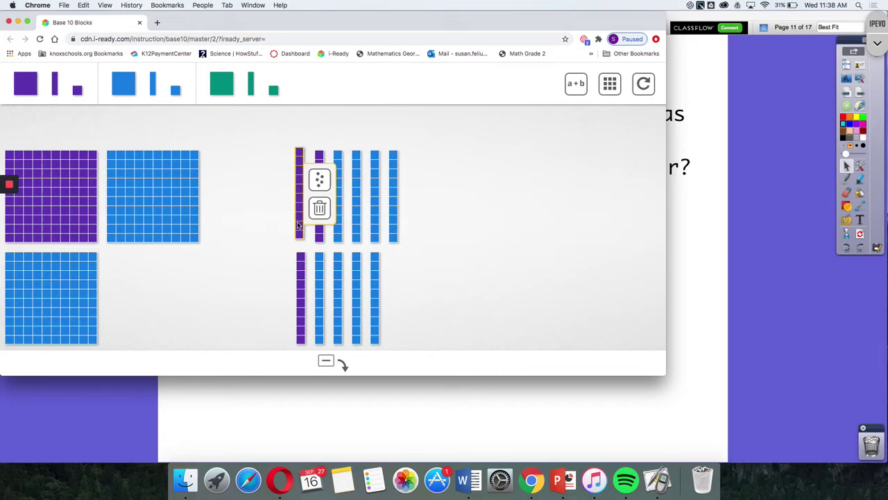
left_click_drag(322, 248, 301, 289)
left_click(388, 238)
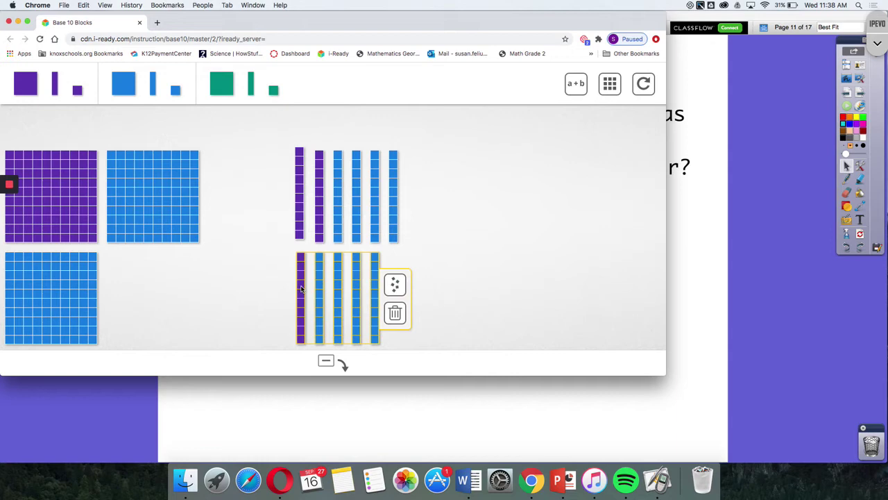
left_click(268, 331)
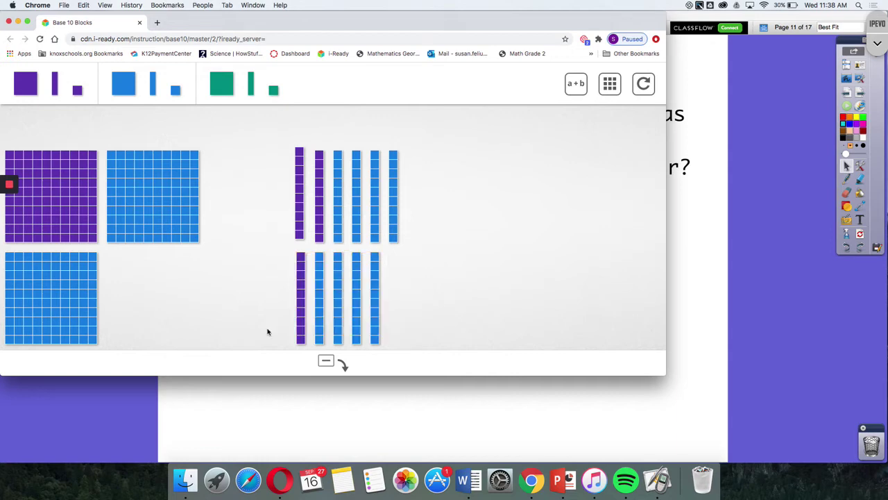
left_click(300, 214)
left_click_drag(312, 215, 319, 279)
left_click_drag(373, 281, 453, 280)
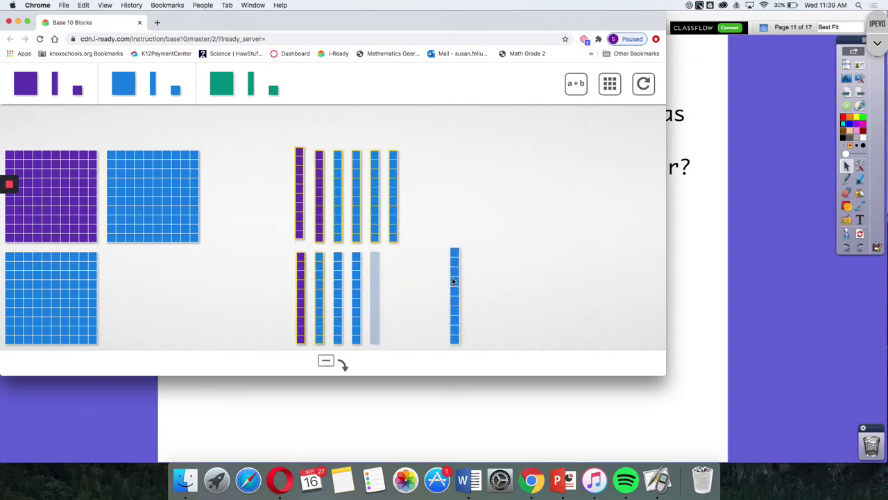
Step: Combine the ten tens rods into a hundred flat and line it up with the other flats and the single rod
left_click(335, 283)
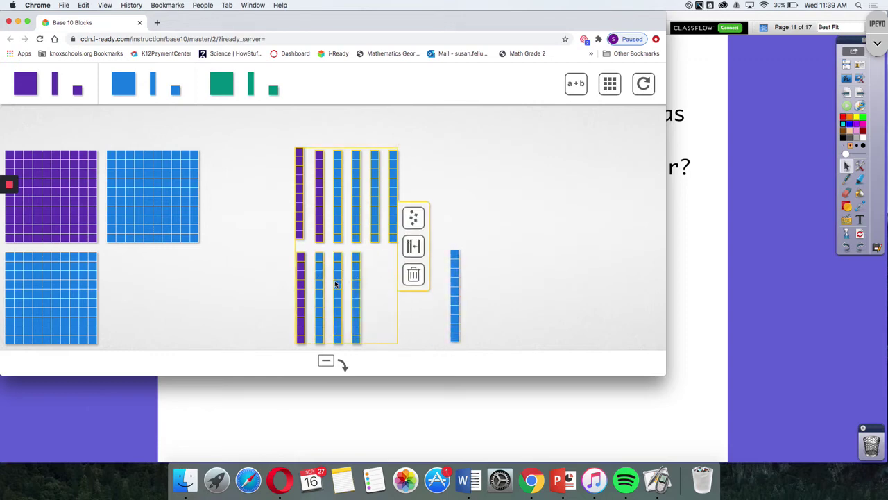
left_click(412, 249)
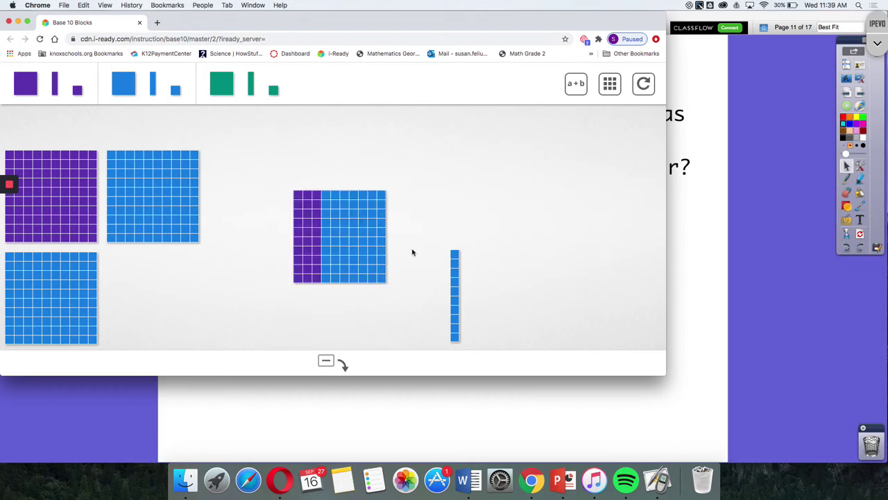
left_click_drag(337, 242, 149, 300)
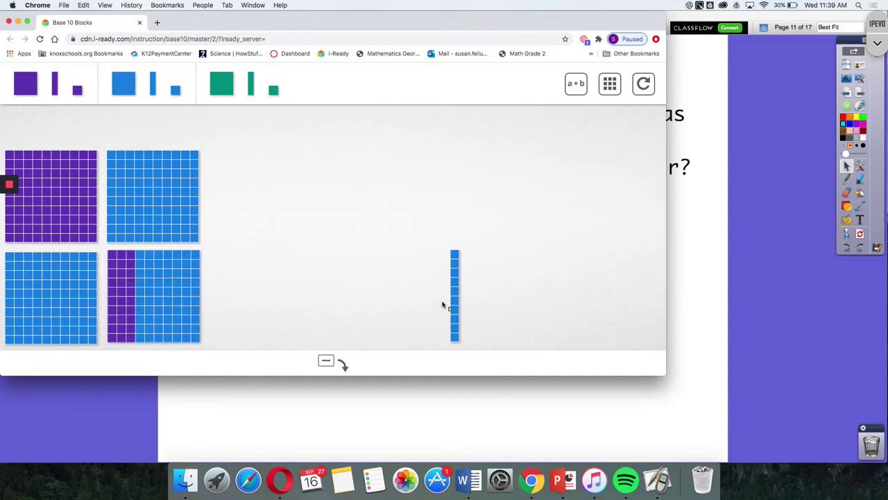
left_click_drag(451, 310, 280, 250)
left_click_drag(451, 304, 244, 243)
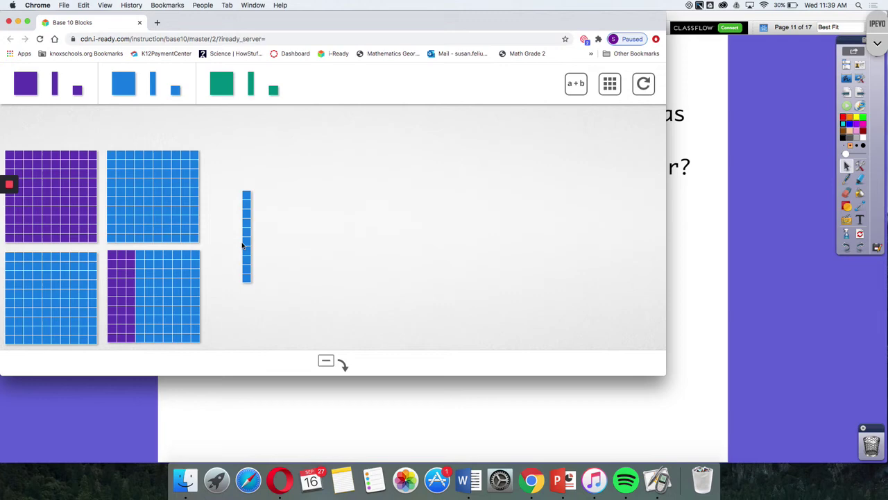
Step: Select the four hundred flats and the ten rod, then display 130 + 280 = 410
left_click(90, 234)
left_click(118, 277, "shift")
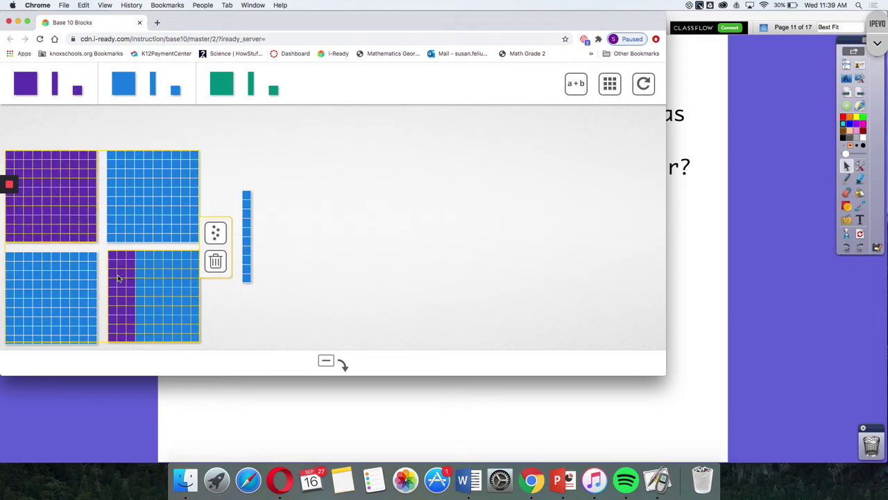
left_click(307, 290)
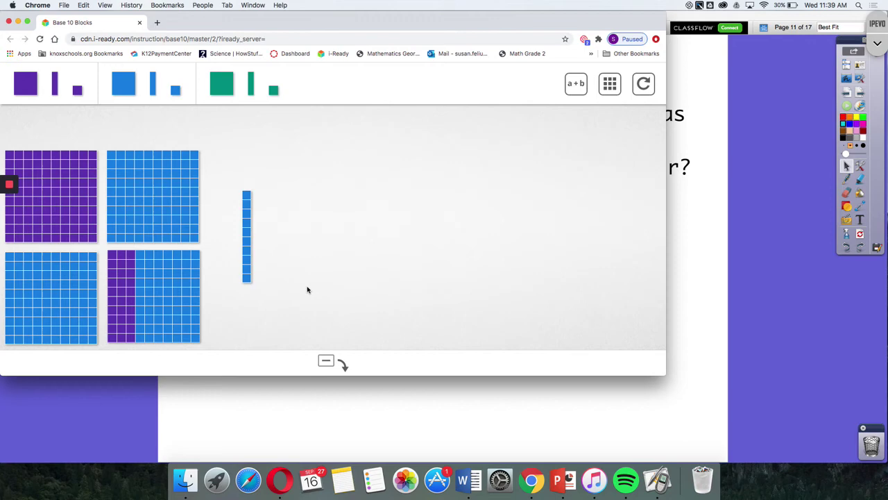
left_click(79, 215)
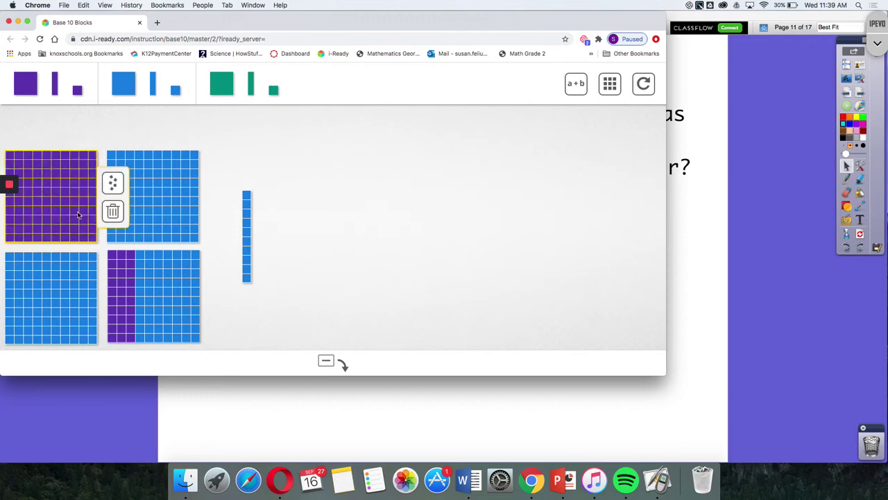
left_click(160, 214, "shift")
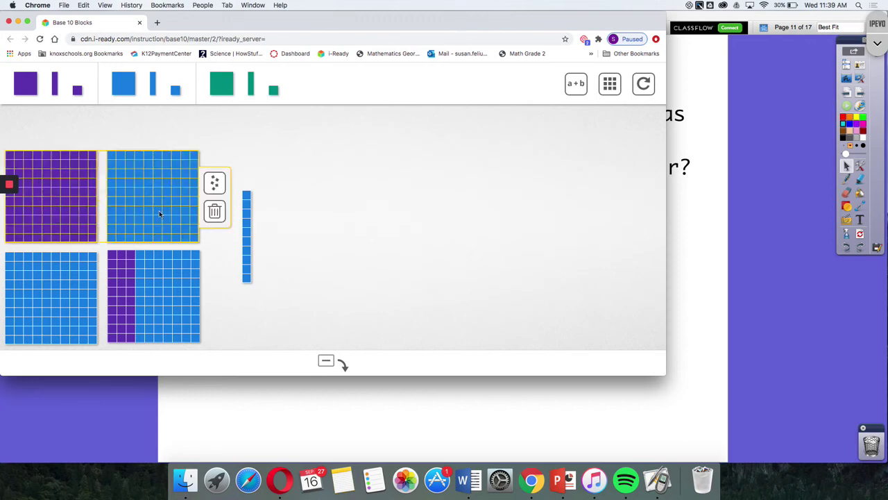
left_click(78, 294, "shift")
left_click(152, 303, "shift")
left_click(246, 277, "shift")
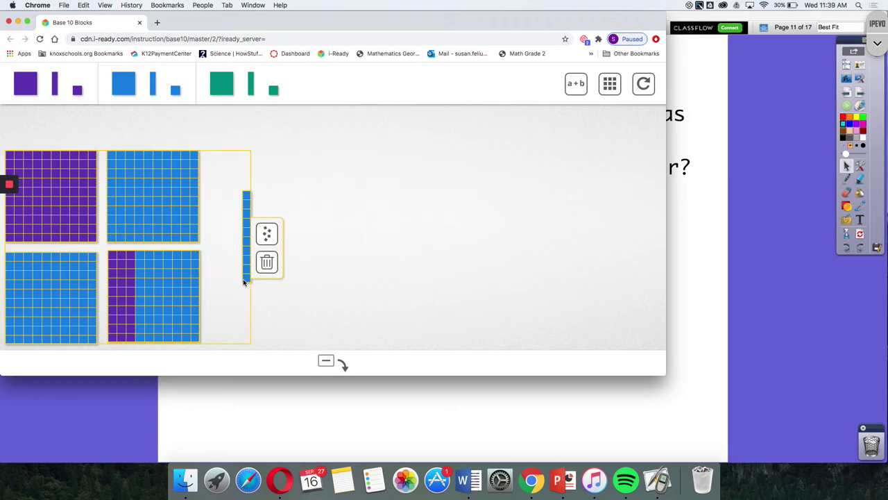
left_click(572, 88)
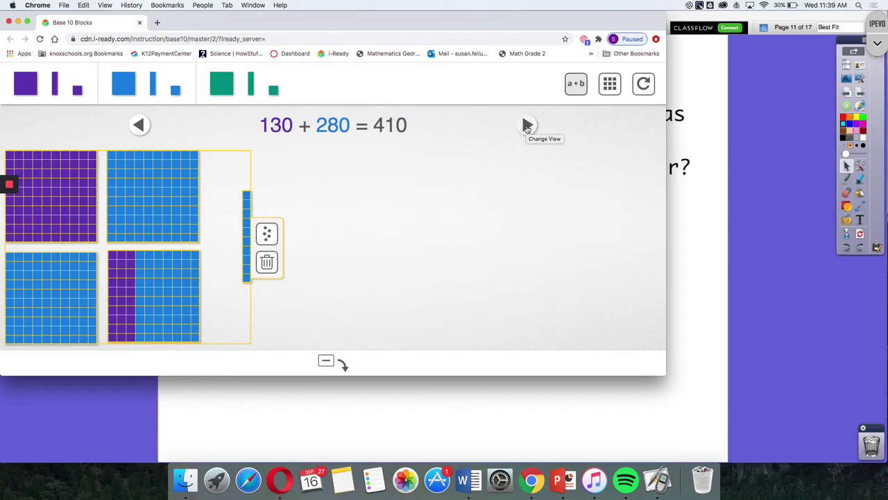
Step: Return to ActivInspire, go to page 12's 130 + 280 worked example, and pick the Pen tool
left_click(708, 417)
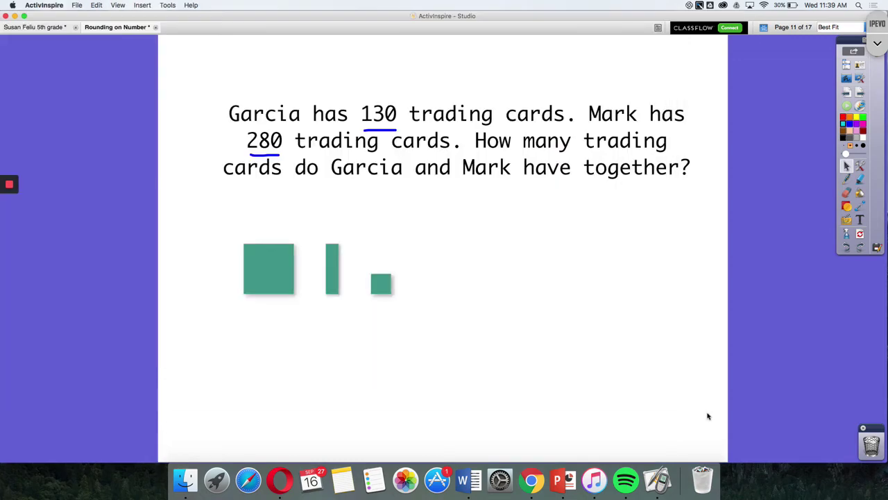
left_click(861, 92)
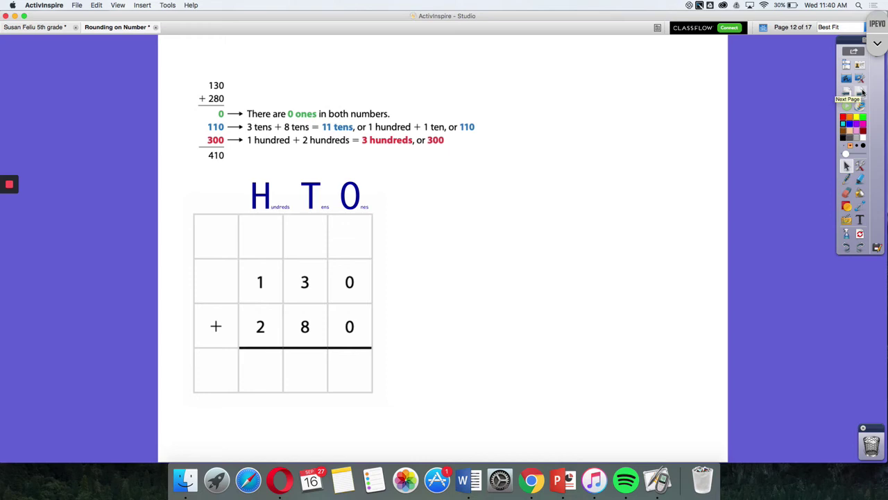
right_click(232, 121)
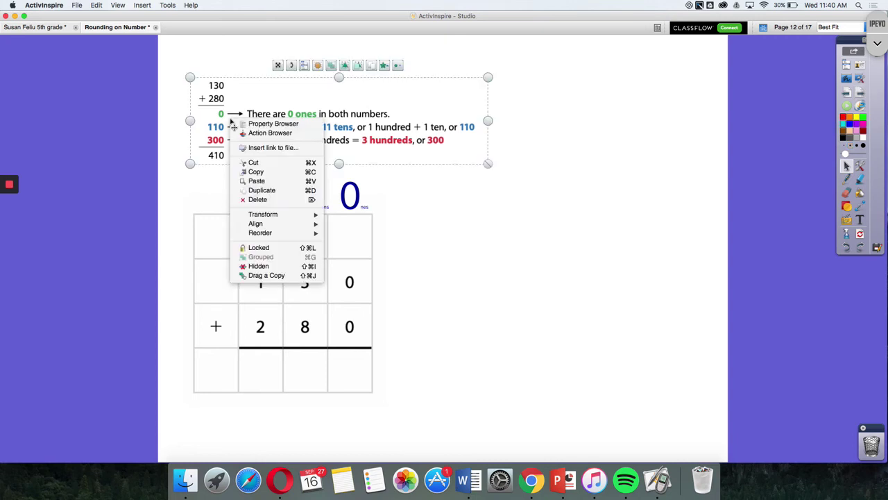
left_click(179, 218)
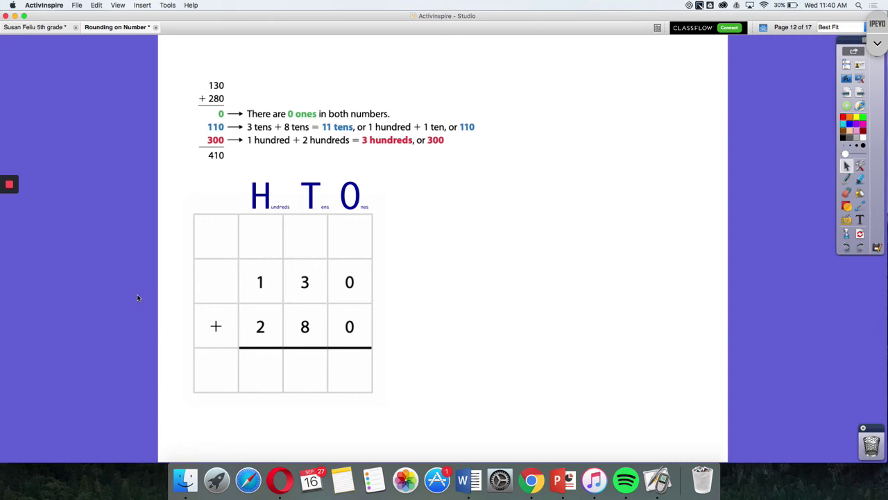
left_click(222, 91)
left_click(444, 236)
left_click(846, 179)
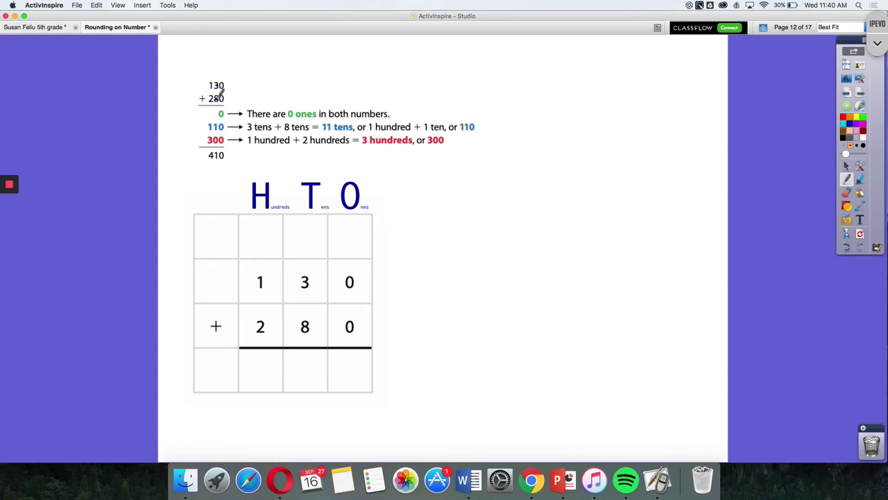
Step: Circle 110 and 410, write 1 and 0 in the tens and ones answer cells, and carry 1 to hundreds
mouse_move(476, 116)
left_mouse_down()
mouse_move(467, 142)
mouse_move(476, 114)
left_mouse_up()
left_click_drag(236, 148, 231, 143)
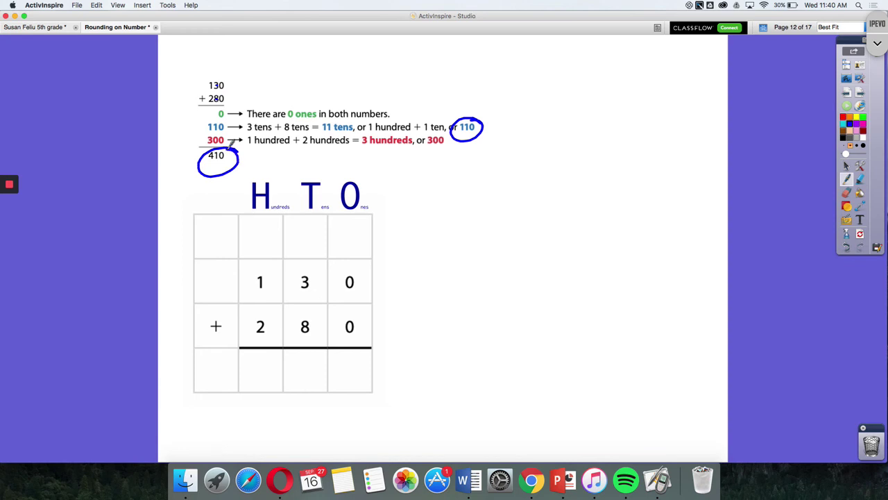
mouse_move(351, 358)
left_mouse_down()
mouse_move(357, 365)
mouse_move(350, 356)
left_mouse_up()
left_click_drag(304, 360, 308, 378)
left_click_drag(259, 231, 262, 244)
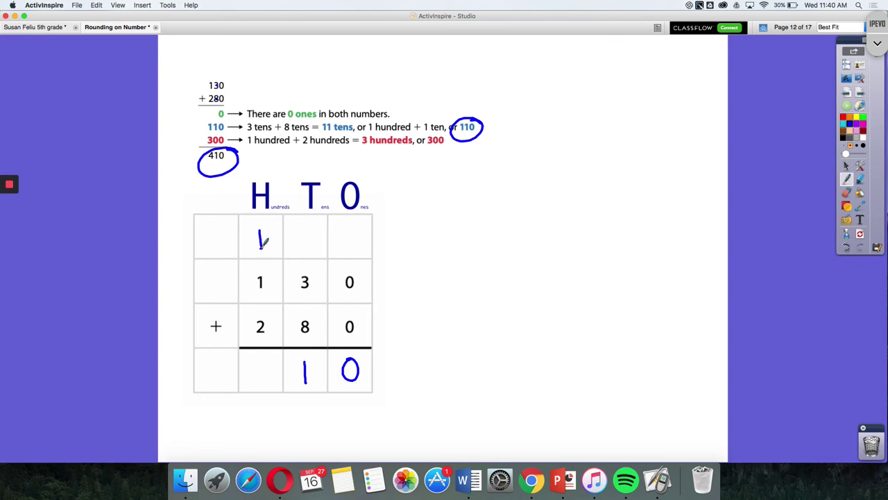
Step: Trace over the carried 1 and tens 1 to bolden them, and write 4 in the hundreds answer cell
left_click_drag(262, 240, 262, 227)
mouse_move(304, 362)
left_mouse_down()
mouse_move(305, 382)
mouse_move(308, 374)
left_mouse_up()
mouse_move(258, 362)
left_mouse_down()
mouse_move(272, 375)
mouse_move(267, 383)
left_mouse_up()
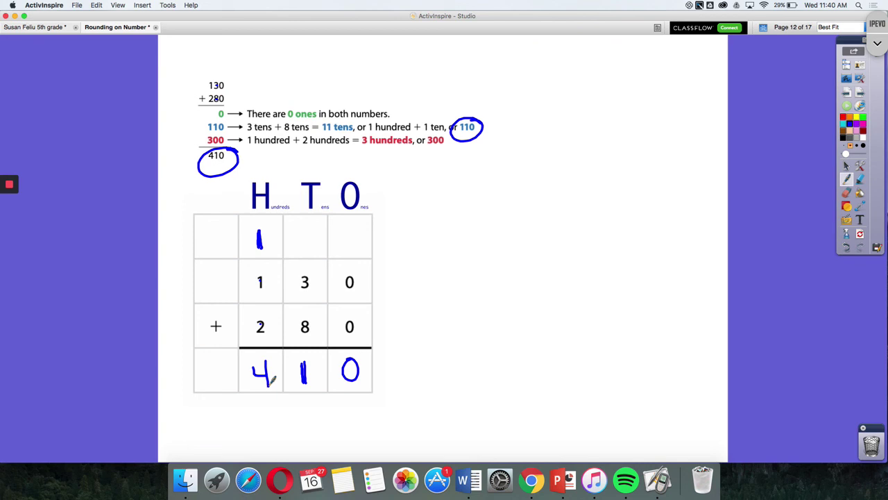
left_click(379, 198)
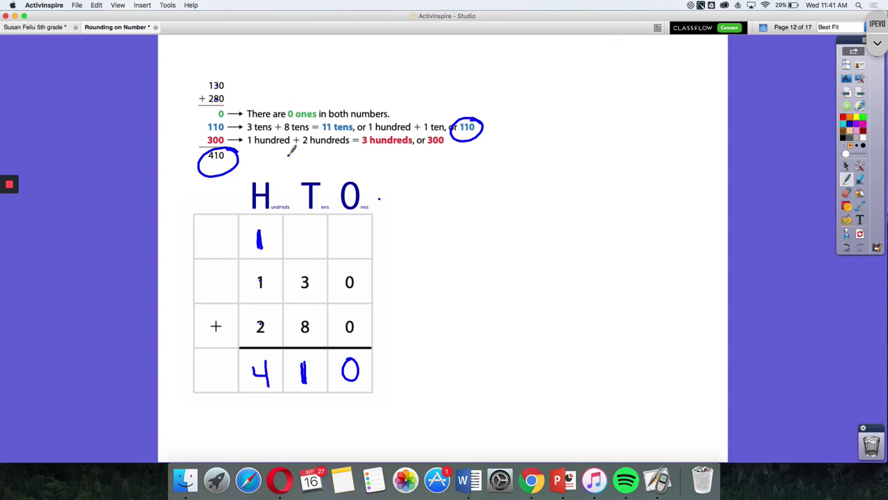